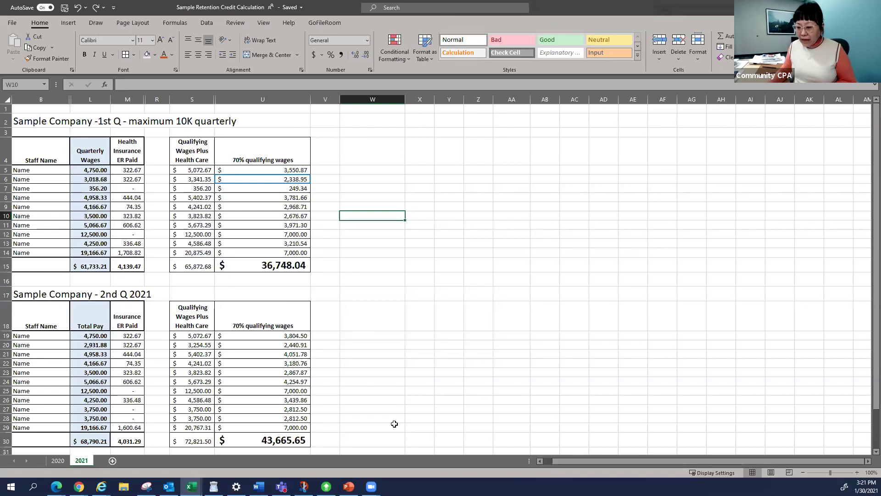
Add "2021" after "1st Q" in the upper table's title in cell B2 of the 2021 sheet
key("ctrl+Page_Up")
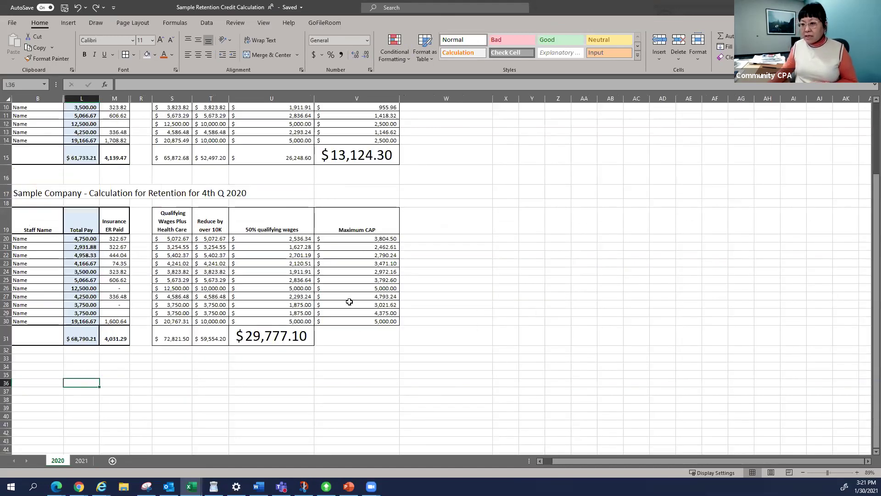
scroll(362, 296, "up", 7)
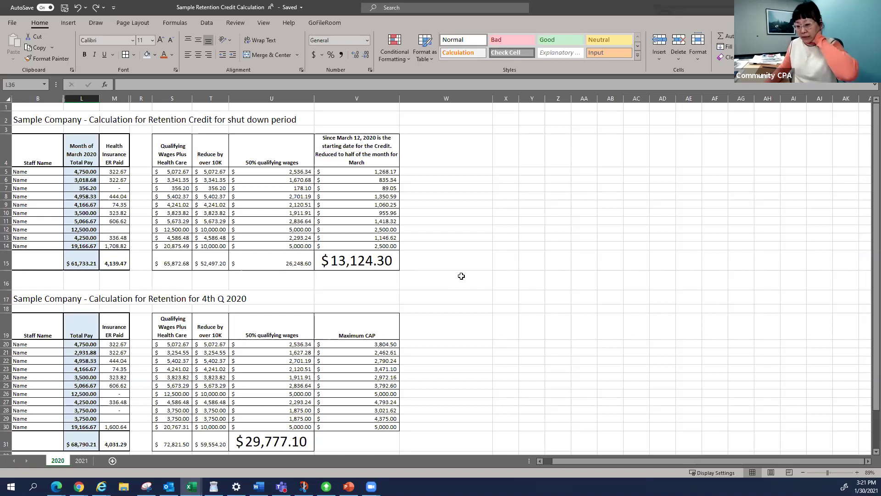
left_click(77, 463)
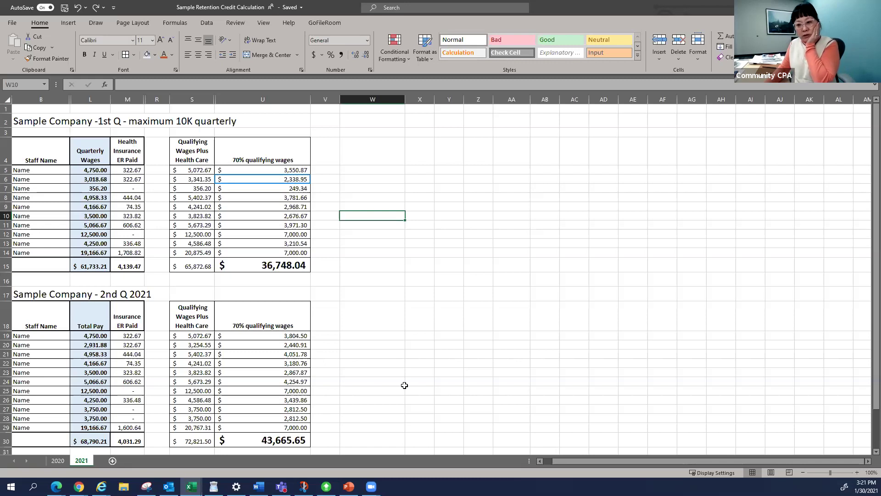
left_click(346, 305)
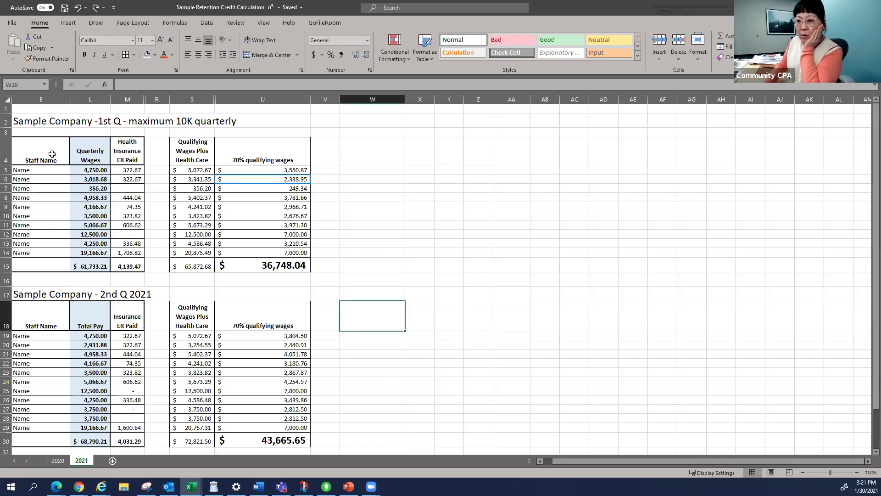
left_click(26, 121)
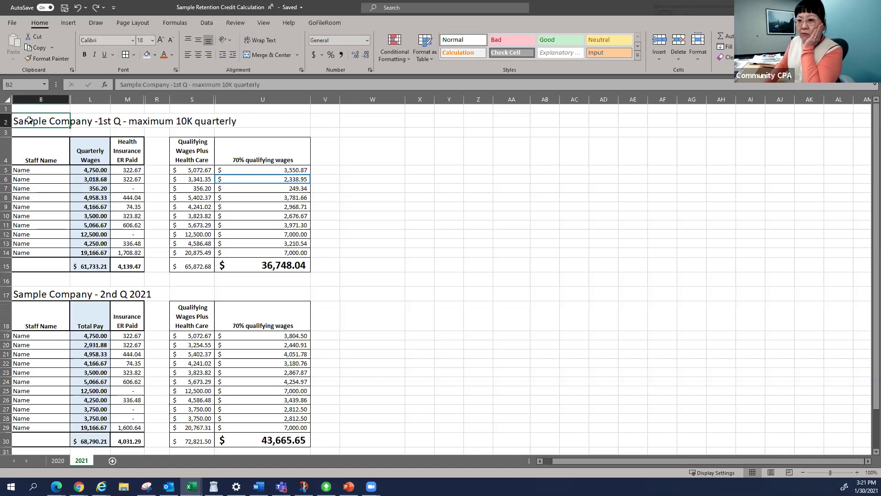
left_click(92, 119)
left_click(18, 121)
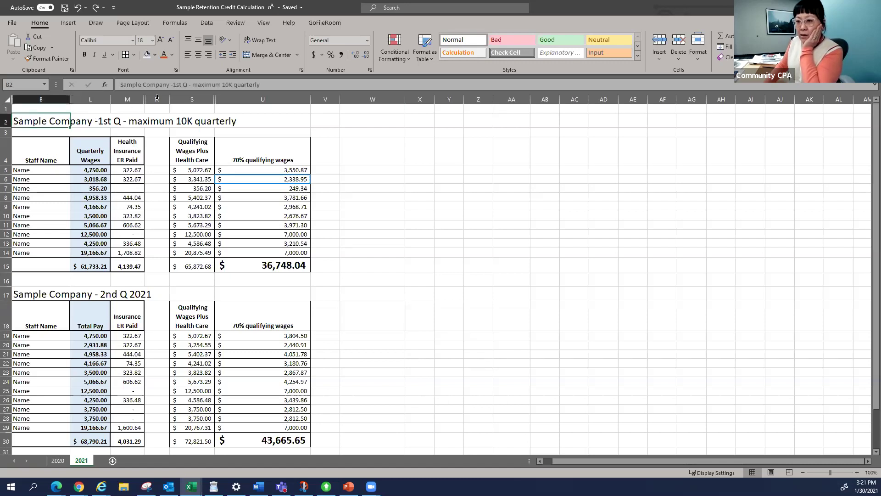
left_click(189, 85)
type("2021")
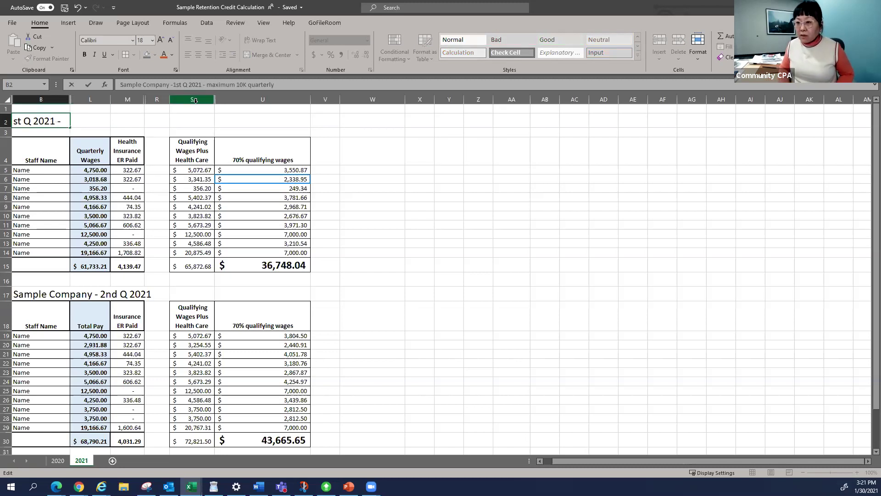
key("Return")
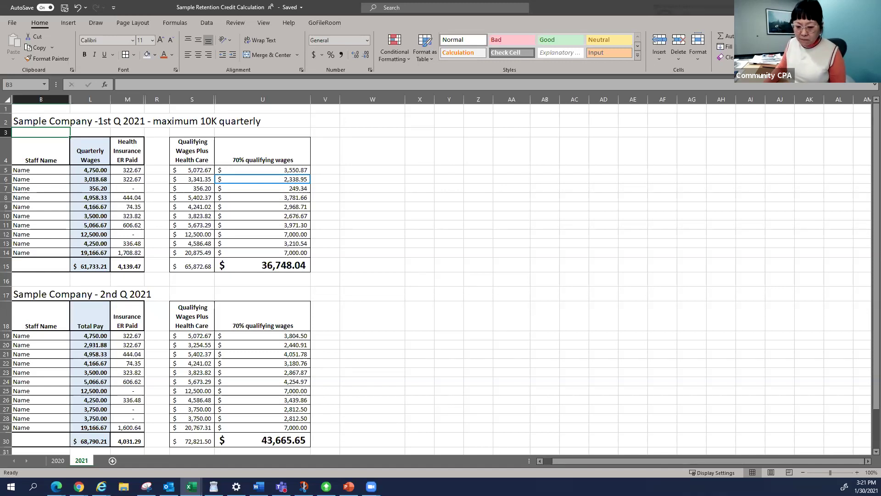
Examine the individual employees' quarterly wages in the 1st Q 2021 table, from the first row to the last
key("alt+Tab")
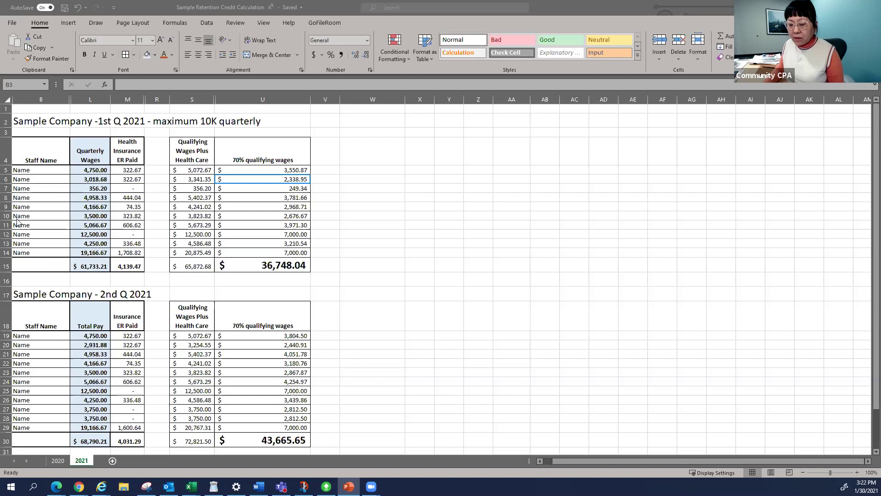
left_click(94, 155)
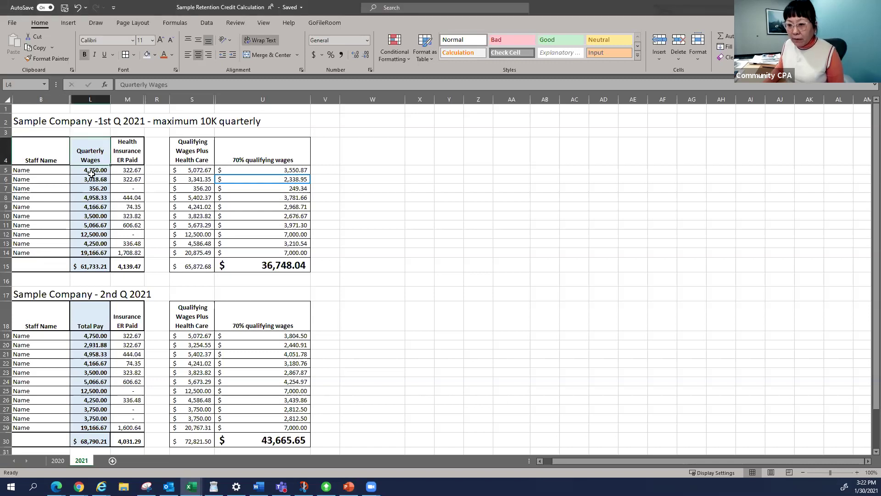
left_click(92, 171)
left_click(92, 179)
left_click(87, 251)
key("Up")
key("Up")
key("Up")
left_click(87, 252)
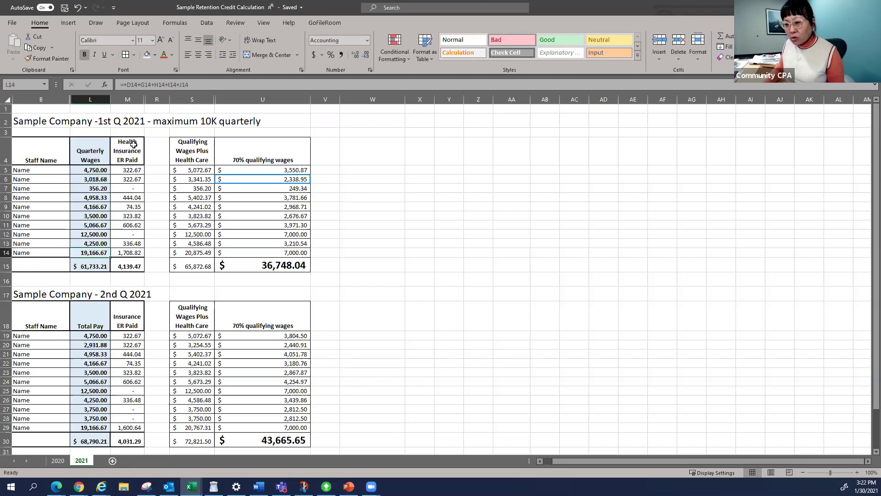
Examine how the 1st Q 2021 table combines wages with health care and derives the 70% qualifying wages for the first employee
left_click_drag(196, 170, 196, 251)
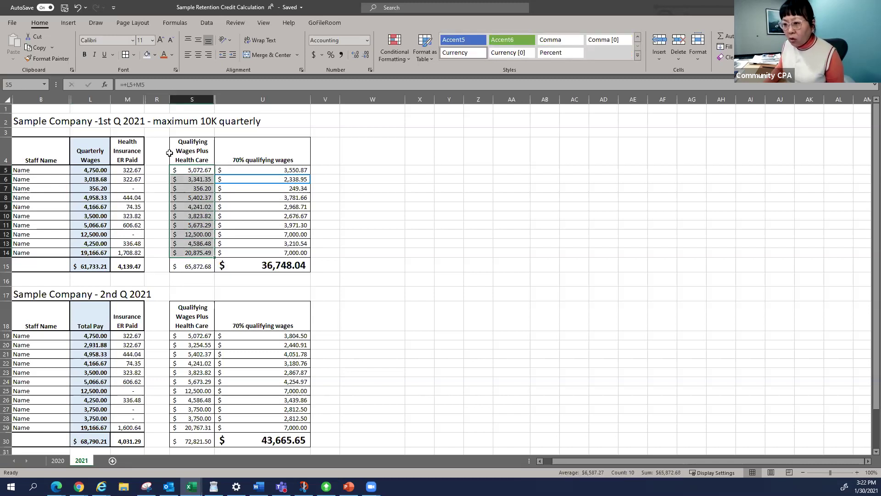
left_click(85, 171)
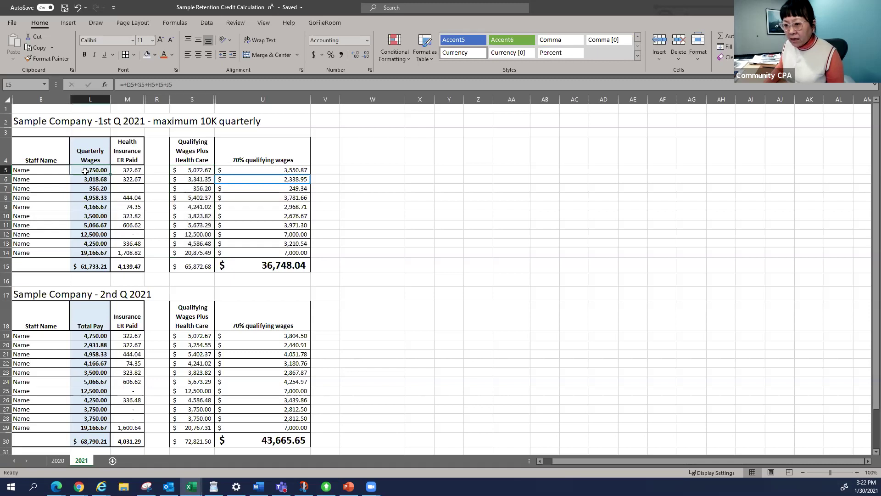
left_click(191, 170)
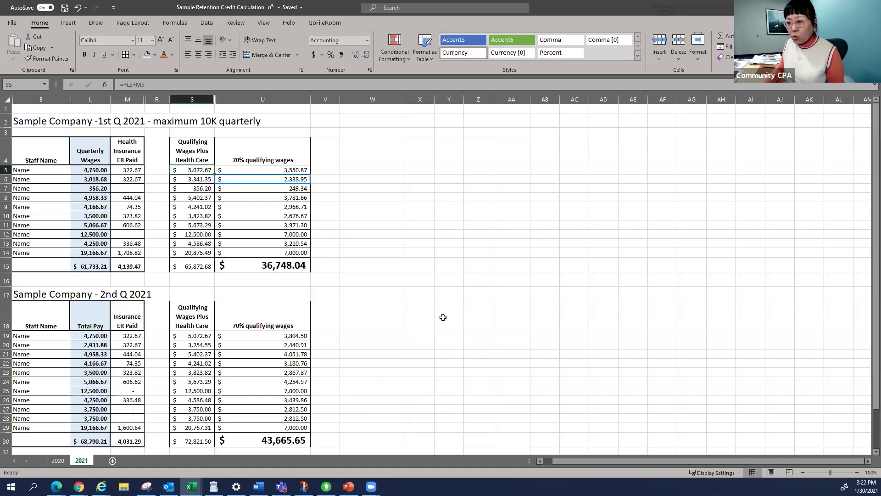
left_click(287, 154)
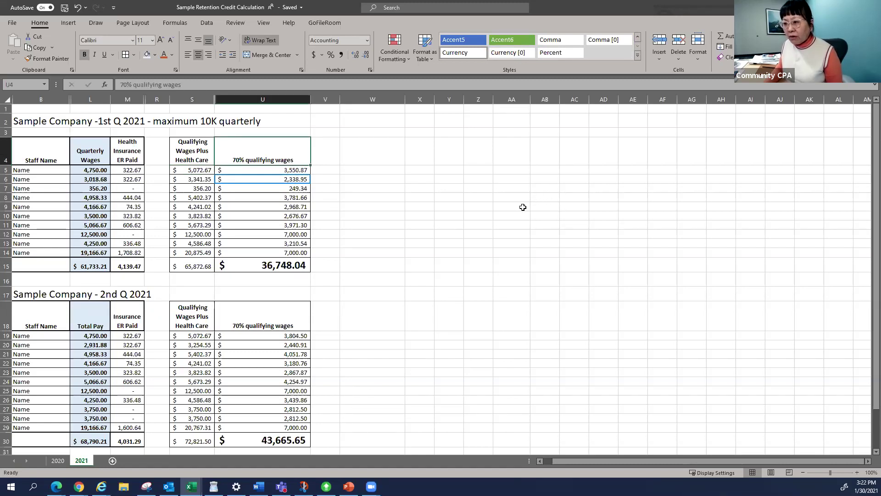
left_click(184, 171)
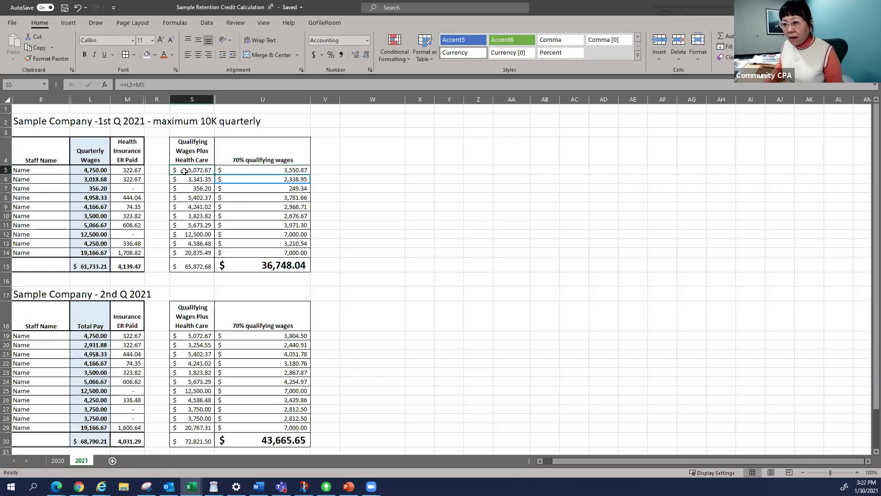
left_click(270, 171)
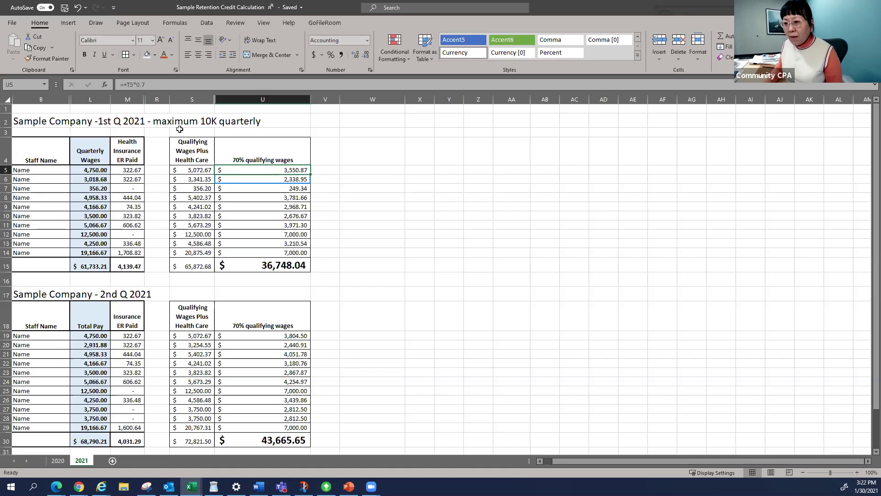
left_click(45, 118)
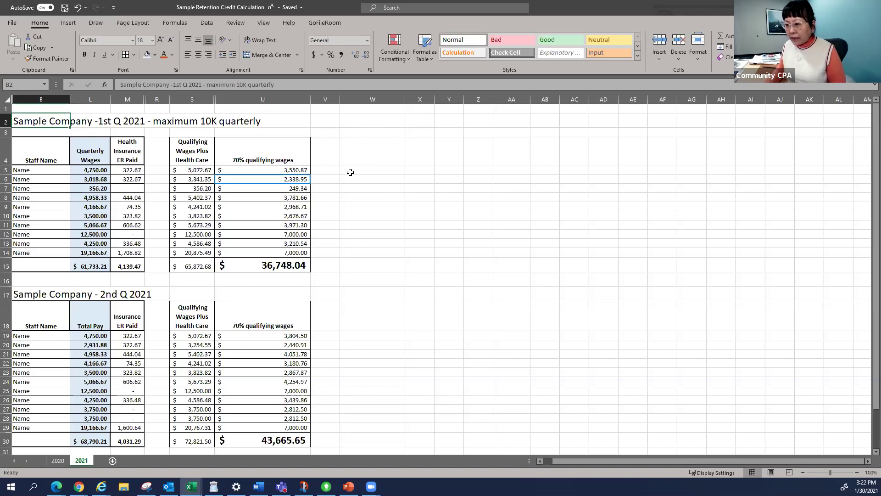
Check the 70% qualifying wages row by row in the 1st Q 2021 table, including the capped employees and the column total
left_click(272, 170)
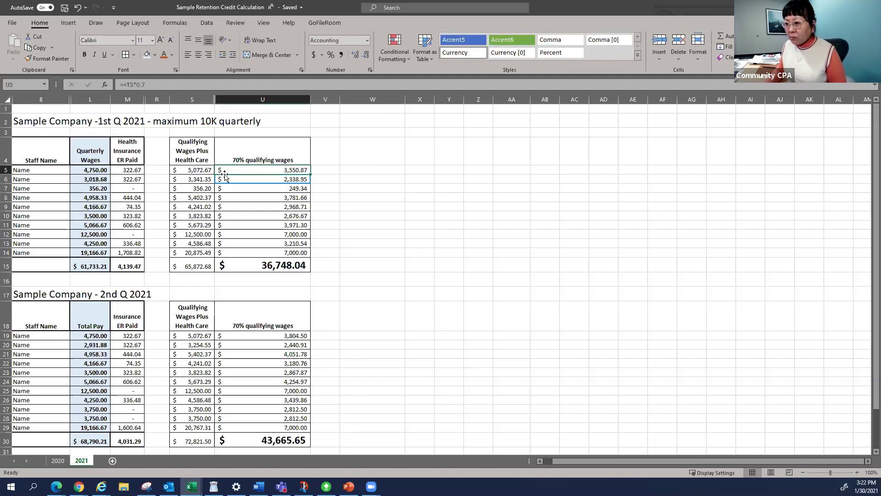
left_click(273, 181)
left_click(272, 188)
left_click(272, 198)
left_click(270, 208)
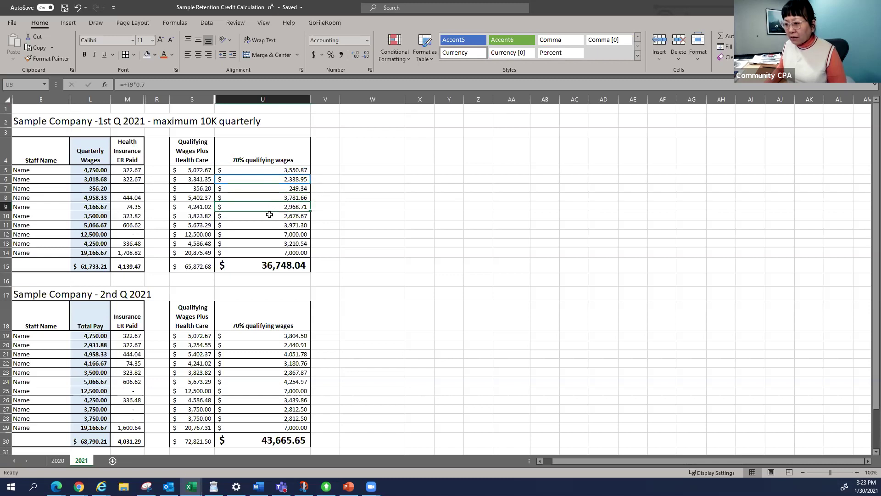
left_click(264, 235)
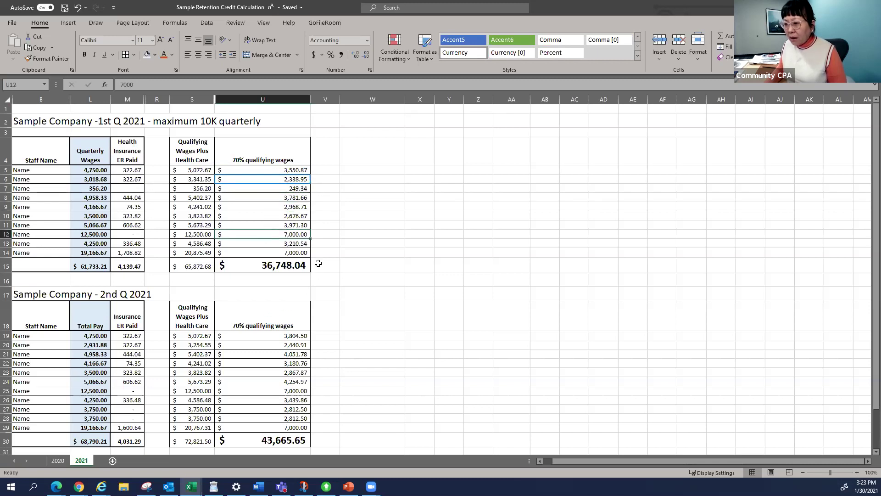
left_click(191, 235)
left_click(274, 235)
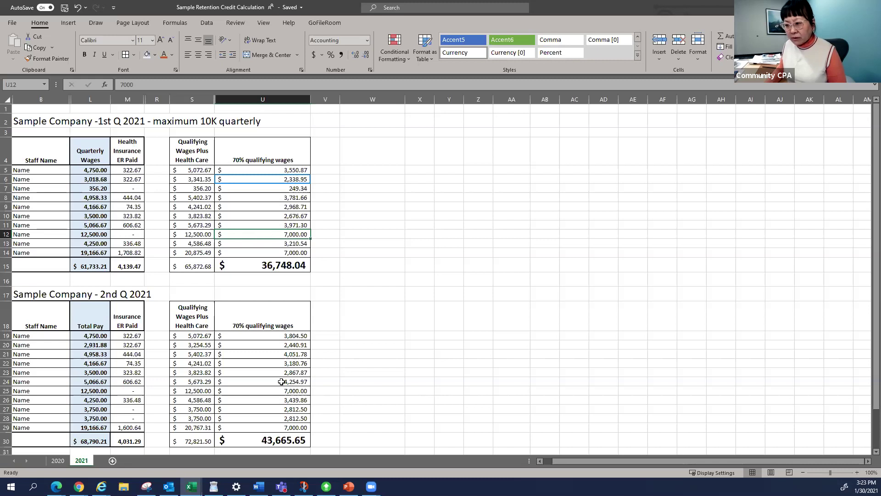
left_click(193, 255)
left_click(281, 264)
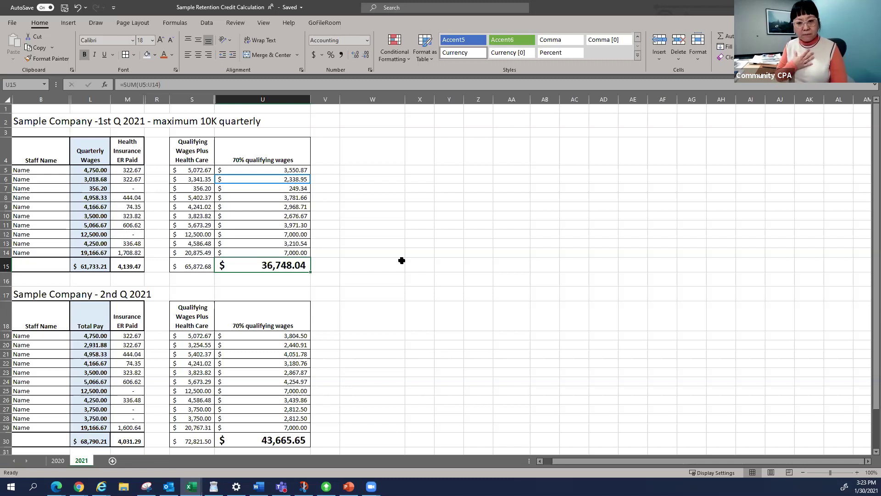
Review the 2nd Q 2021 table's first employee pay, 70% calculation, a capped employee row and the credit total
scroll(468, 263, "down", 1)
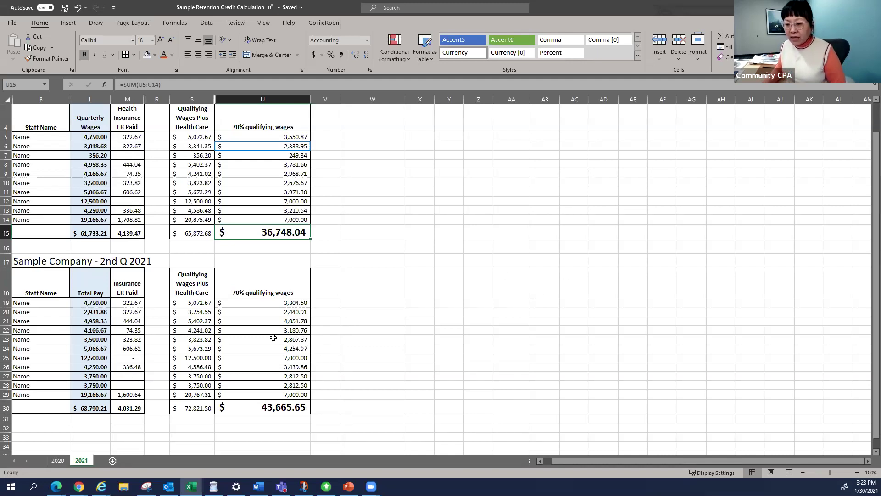
left_click(85, 304)
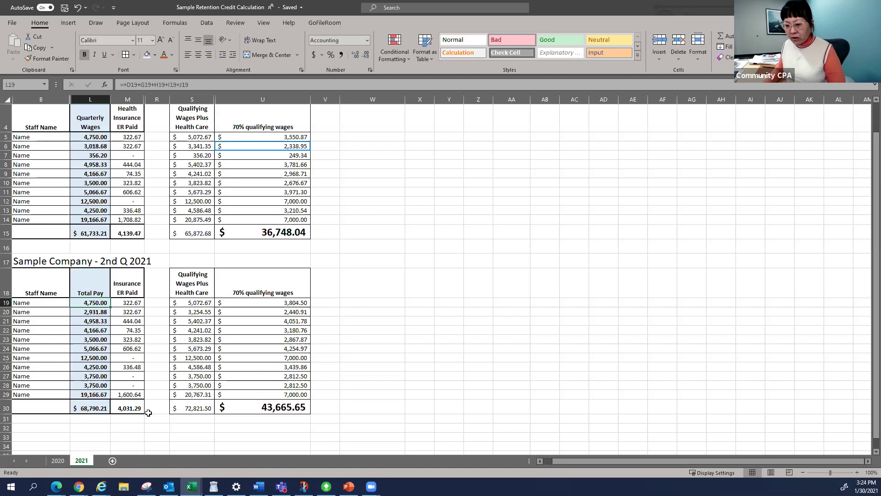
left_click(256, 303)
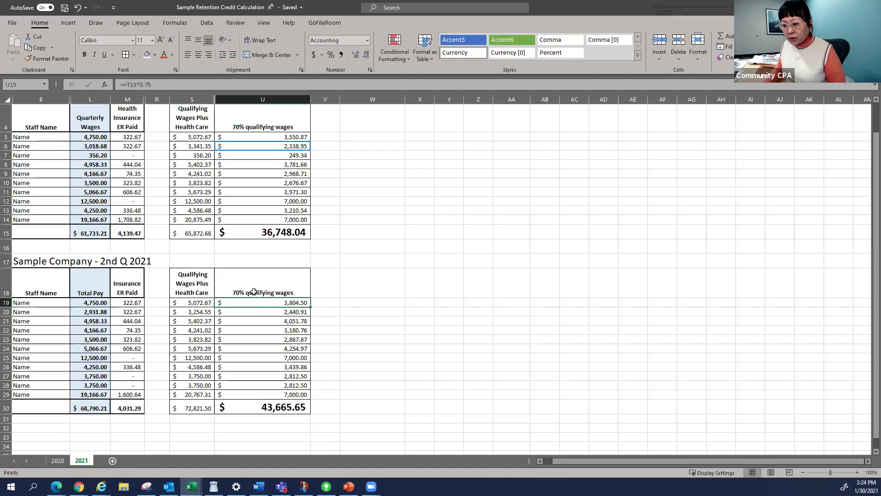
left_click(262, 357)
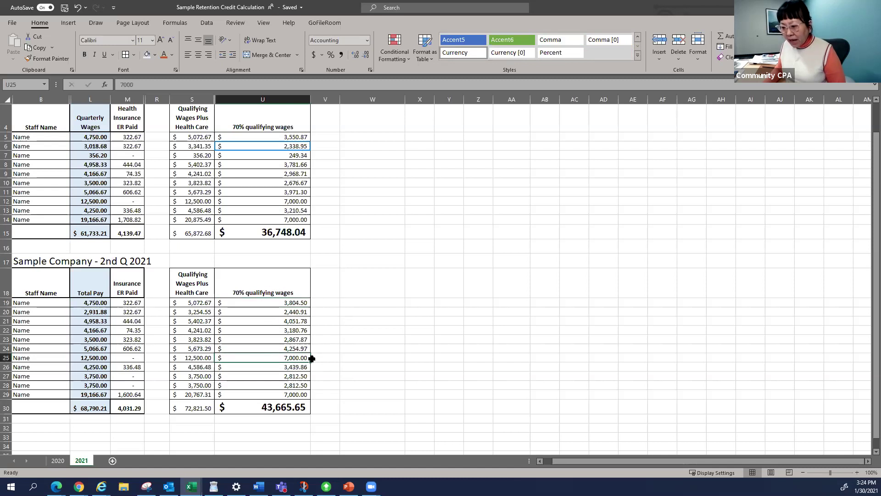
left_click(253, 408)
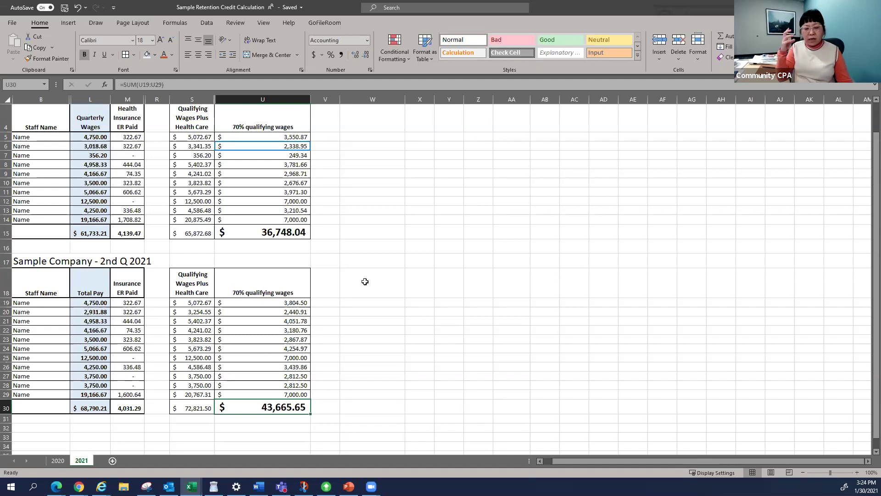
On the 2020 sheet, examine the shutdown-period table's title, 50% qualifying wages formula and the half-month March reduction heading
left_click(78, 459)
left_click(57, 460)
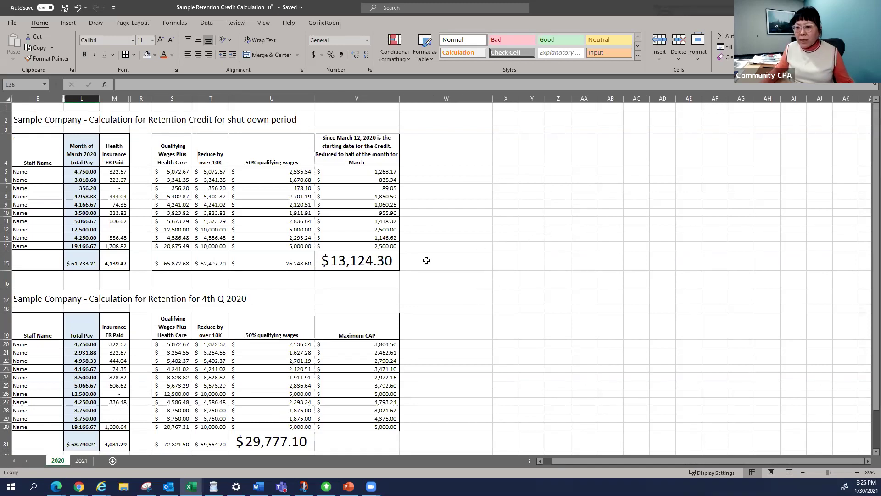
left_click(23, 121)
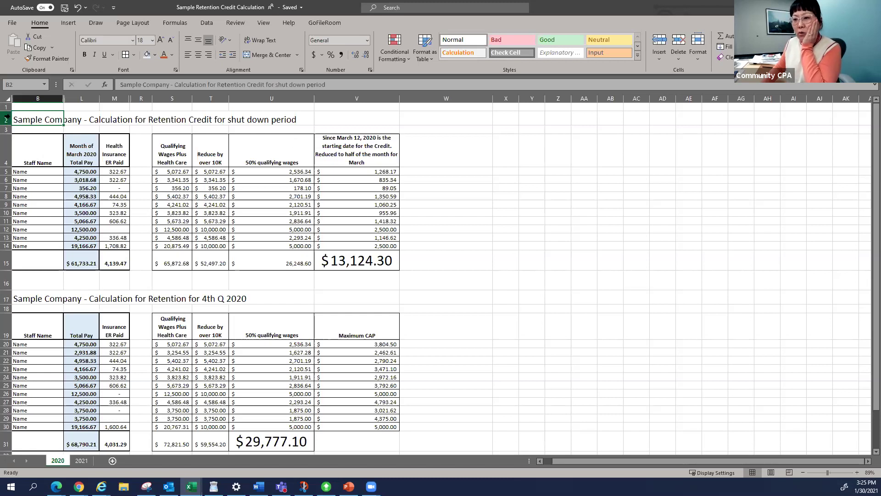
left_click(275, 120)
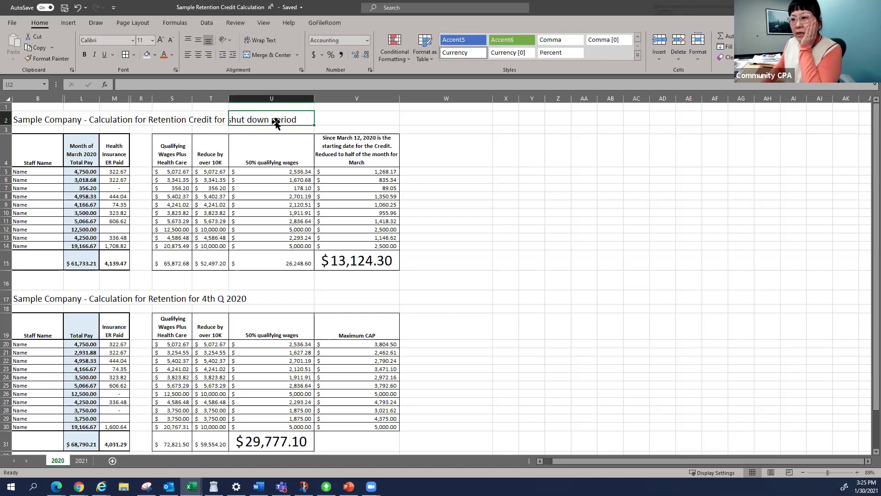
left_click(73, 121)
left_click(37, 120)
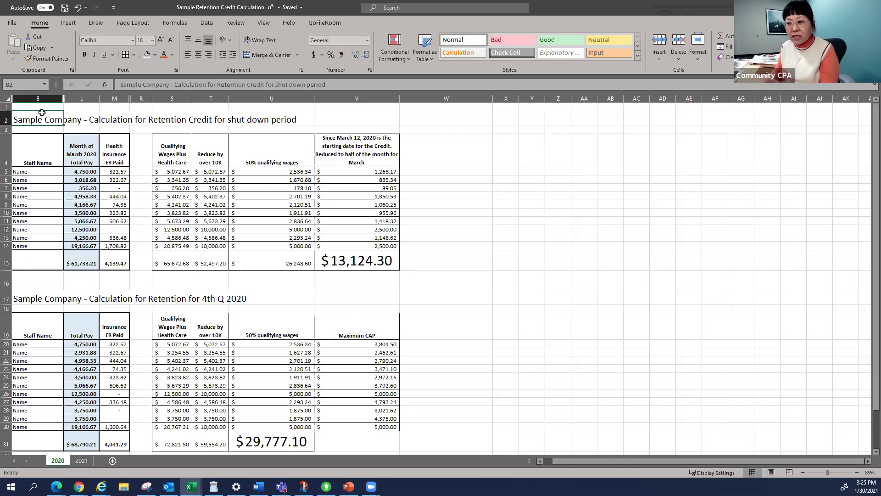
left_click(256, 172)
left_click(262, 154)
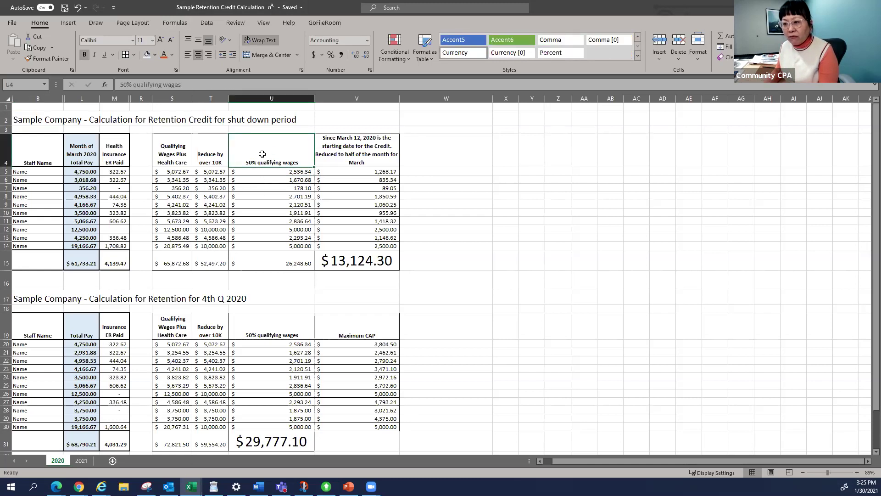
left_click(257, 171)
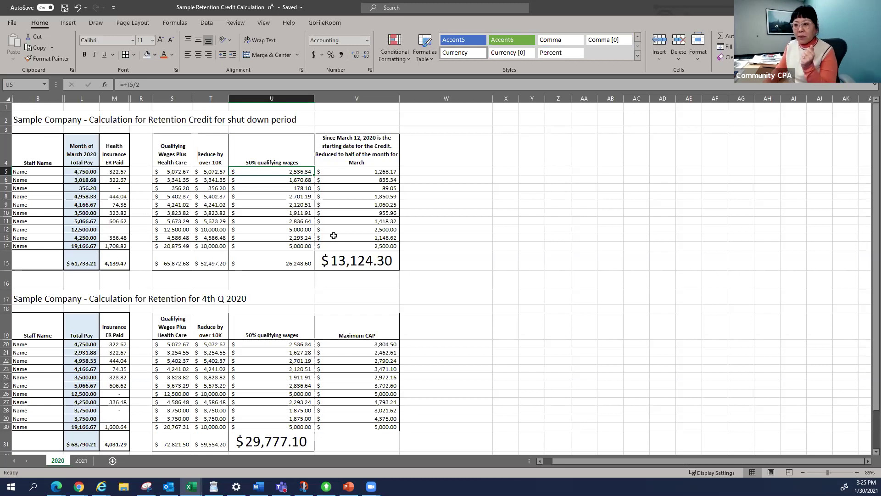
left_click(349, 136)
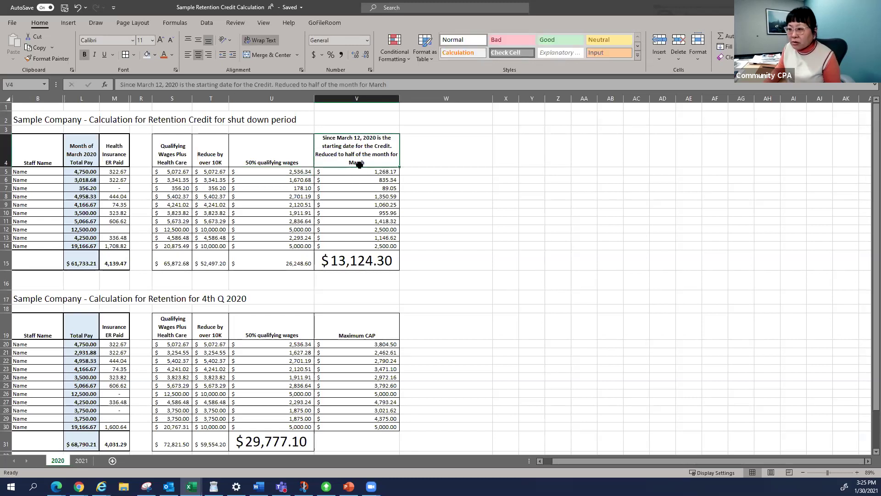
Review the half-month March credit amounts and their total in the shutdown-period table
left_click_drag(356, 171, 357, 247)
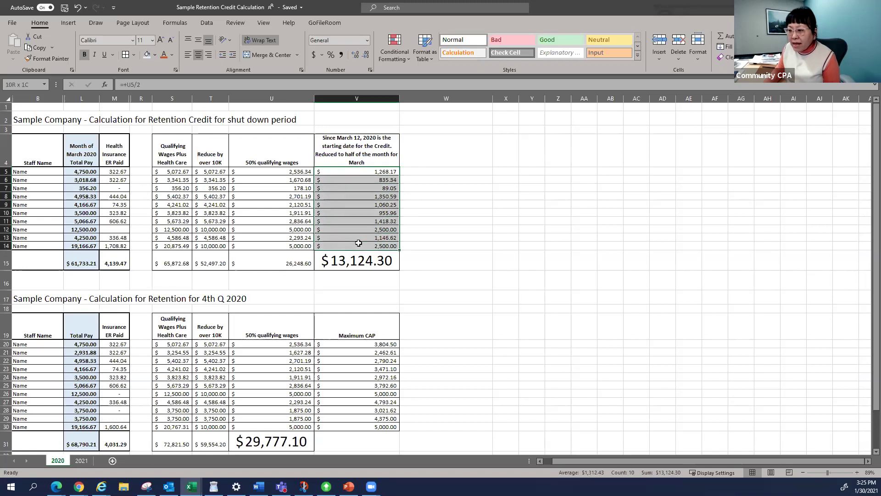
left_click(449, 220)
left_click(360, 261)
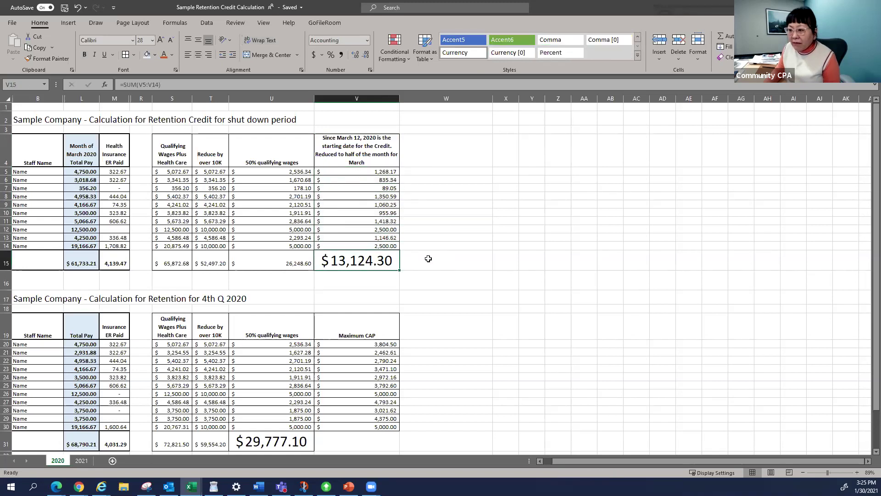
Enter 5000 in each of cells W14 up through W10, beside the shutdown-period table's half-month March column
left_click(452, 247)
type("5000")
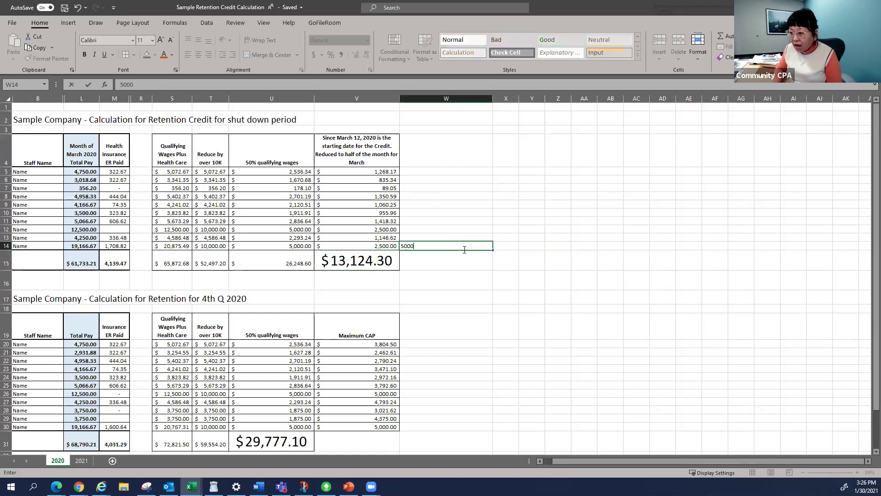
key("Up")
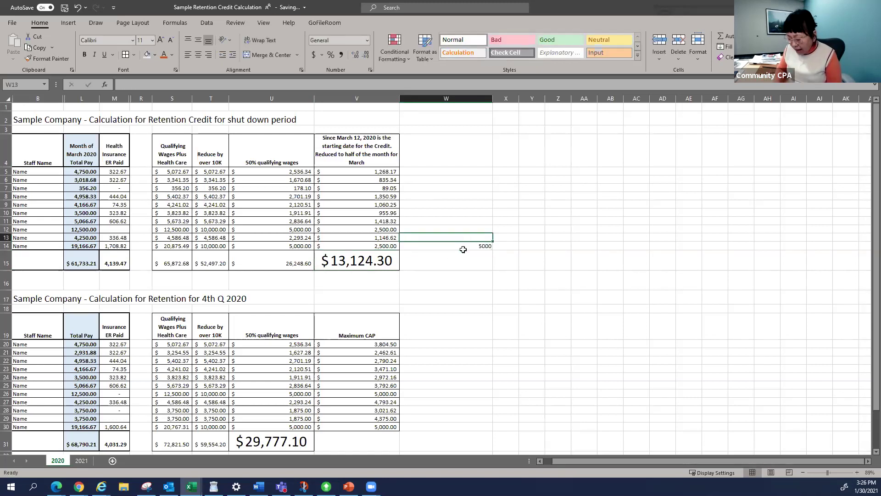
type("5000")
key("Up")
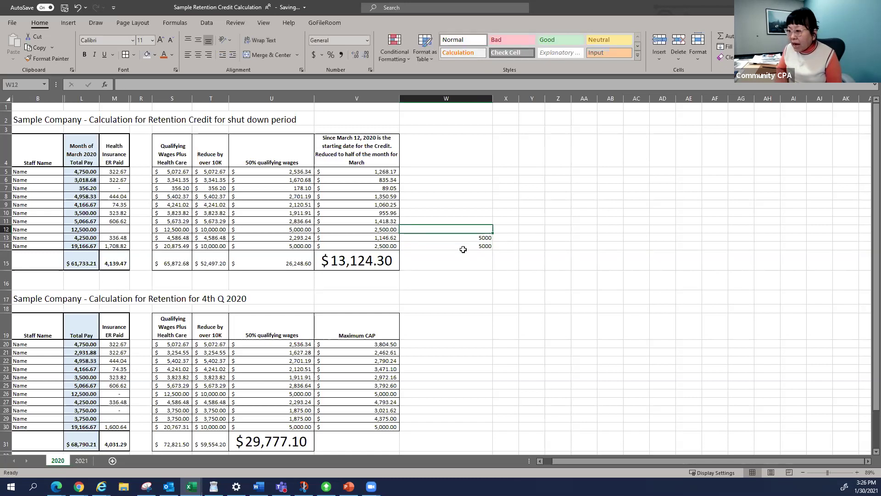
type("5000")
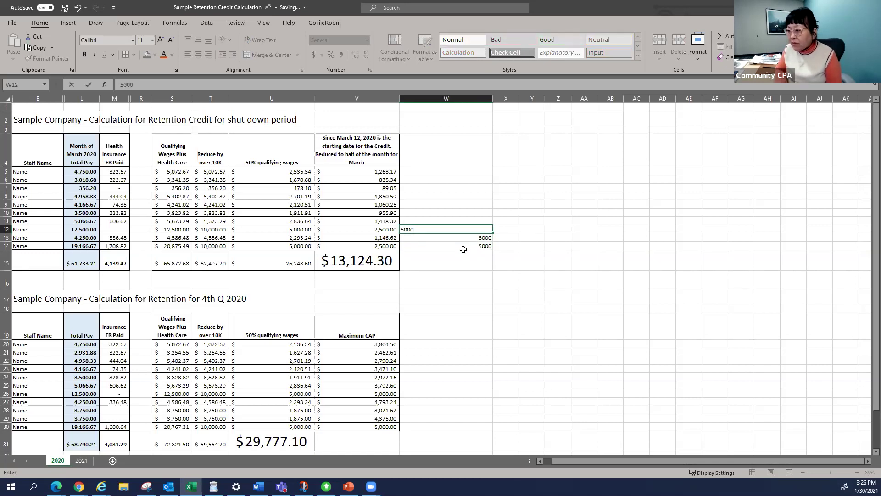
key("Up")
type("5000")
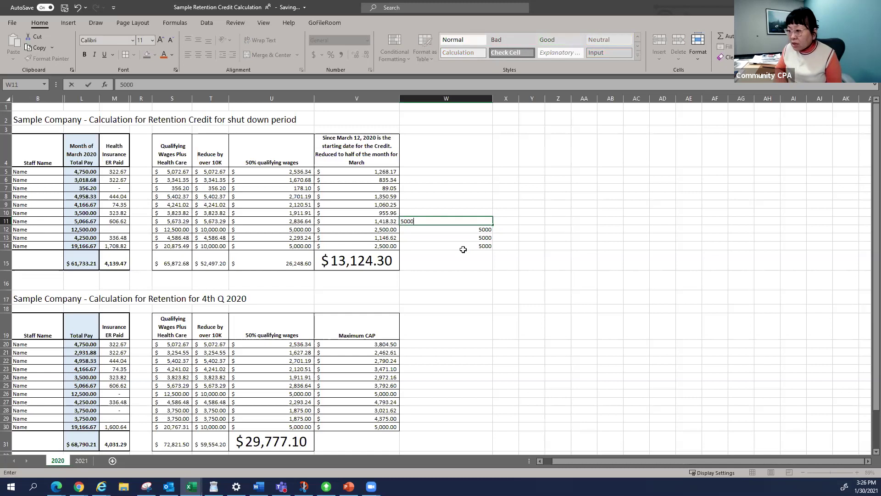
key("Up")
type("500")
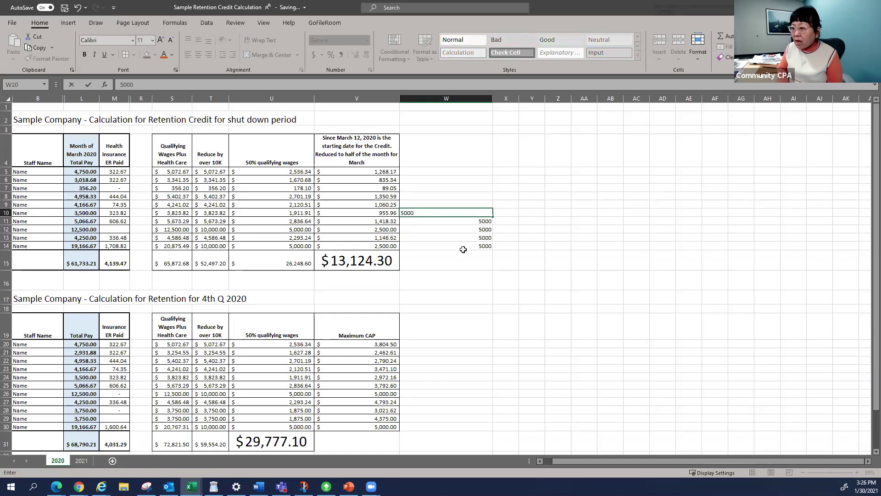
type("0")
key("Up")
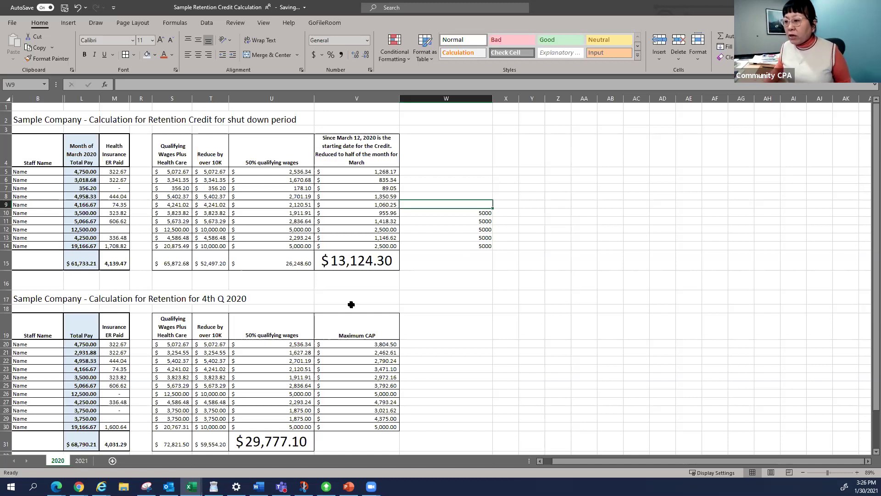
Check the half-month March amounts in rows 13, 12 and 11 of the shutdown-period table
left_click(366, 234)
left_click(362, 229)
left_click(357, 222)
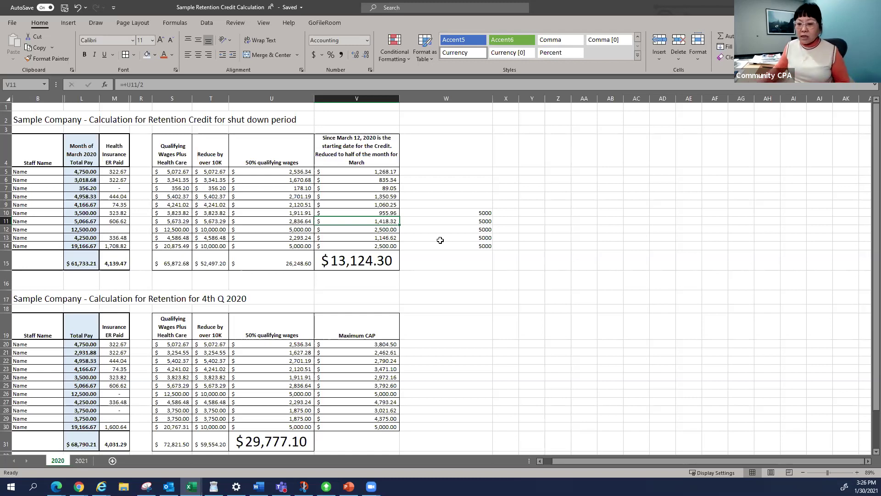
Examine the 4th Q 2020 table's title, the employees' total pay and the first employee's 50% qualifying wages formula
left_click(47, 297)
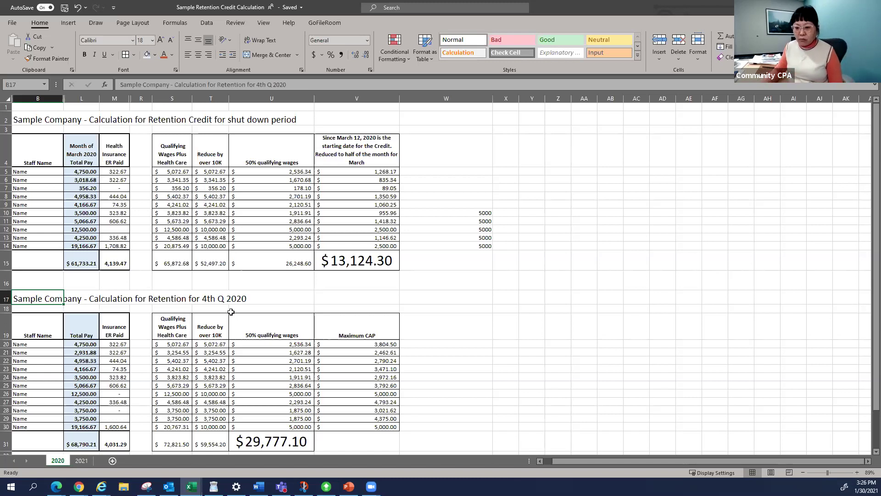
left_click_drag(79, 347, 78, 416)
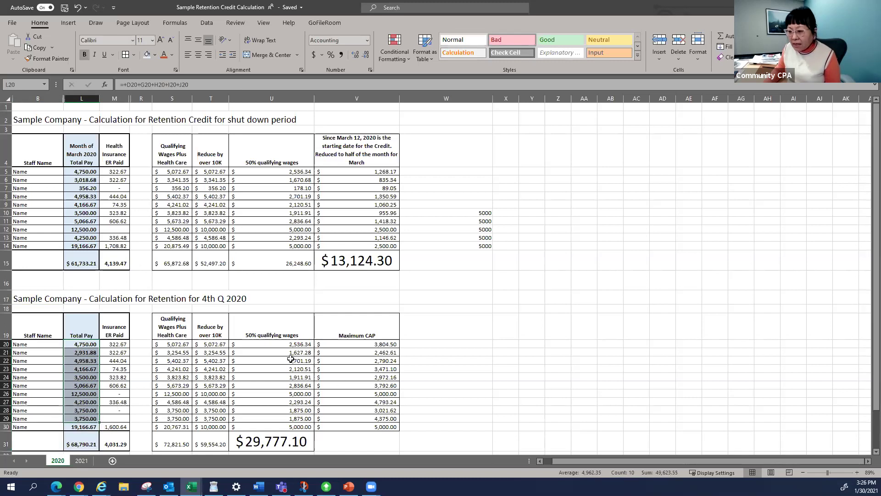
left_click(248, 344)
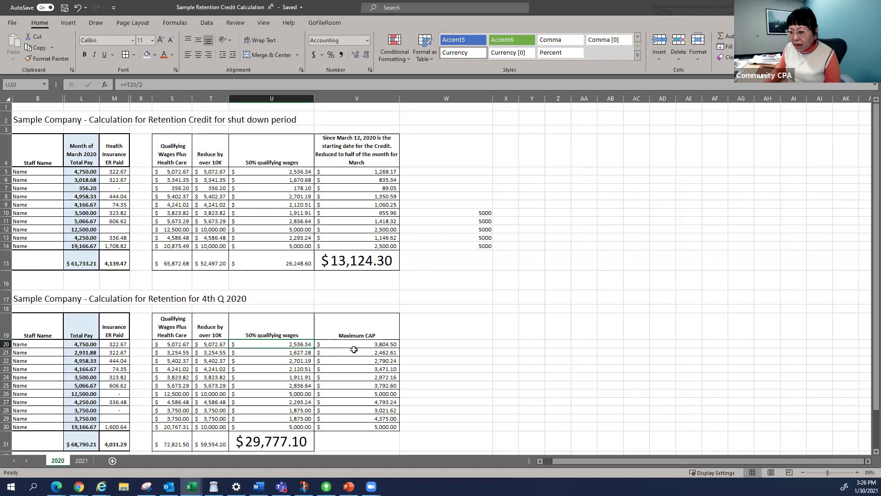
Compare the first employee's halved March credit with the 4th Q 2020 Maximum CAP column, and check the capped employees in rows 26 and 30
left_click(373, 173)
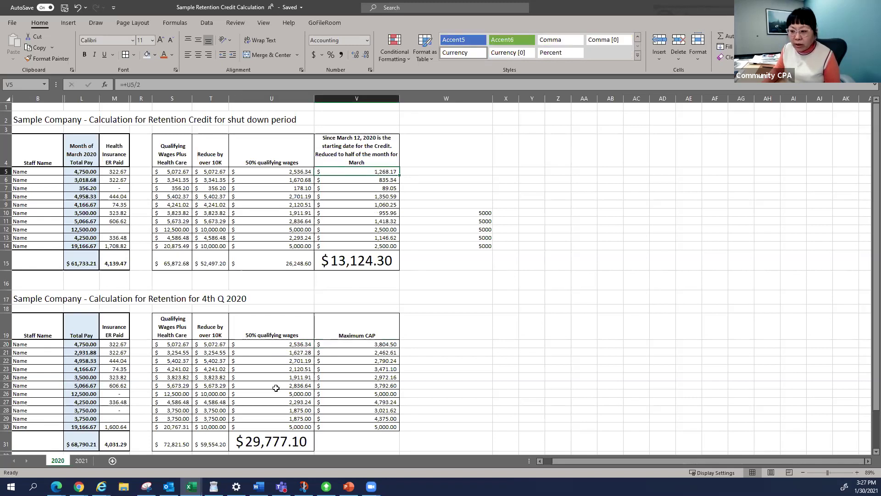
left_click(379, 343)
left_click_drag(379, 342, 380, 427)
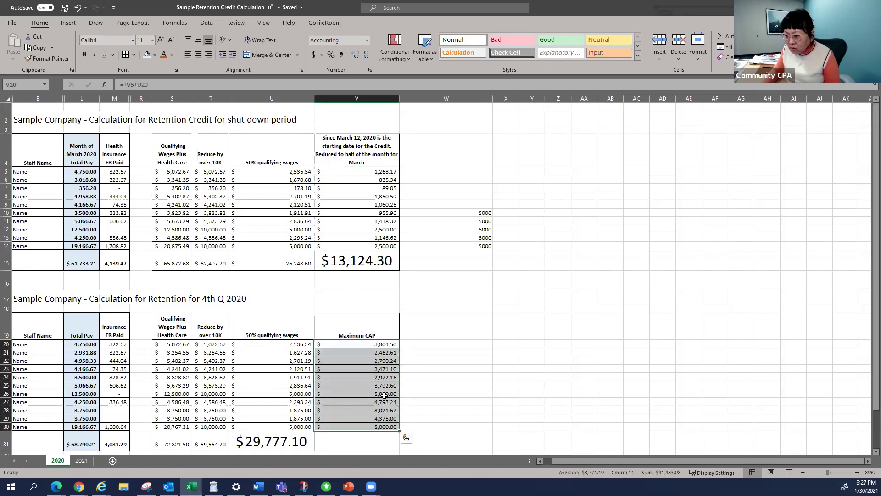
left_click(384, 395)
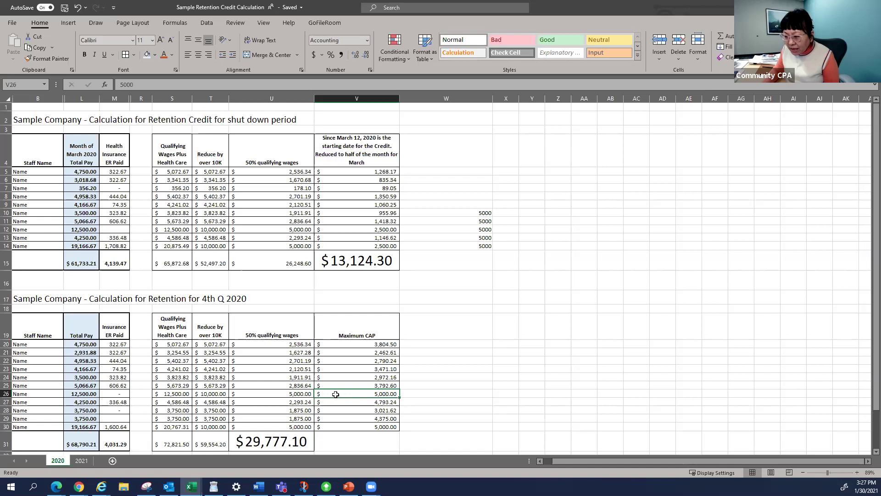
left_click(366, 426)
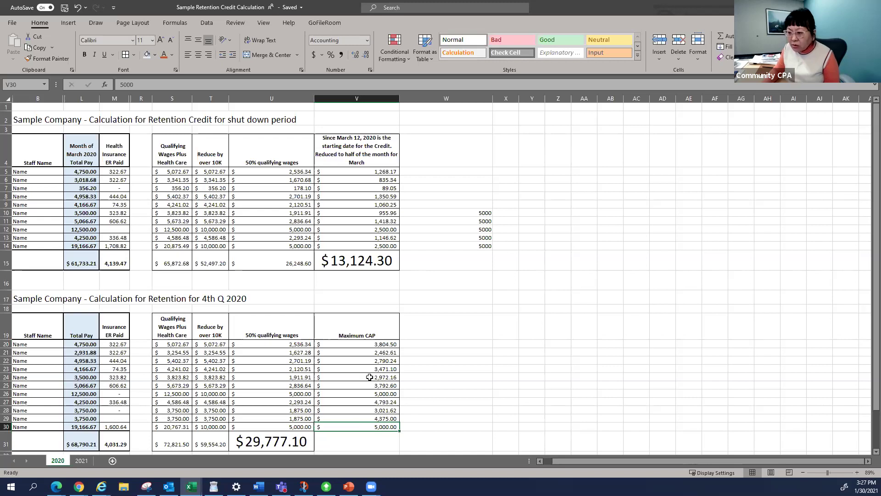
Check the first employee's Maximum CAP, then review the 4th Q 2020 50% qualifying wages column and its credit total
left_click(359, 345)
left_click_drag(277, 344, 276, 426)
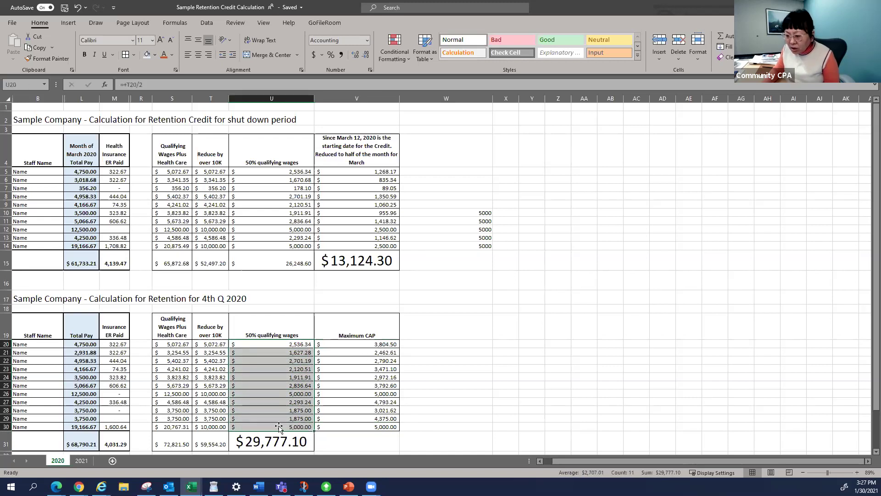
left_click(257, 446)
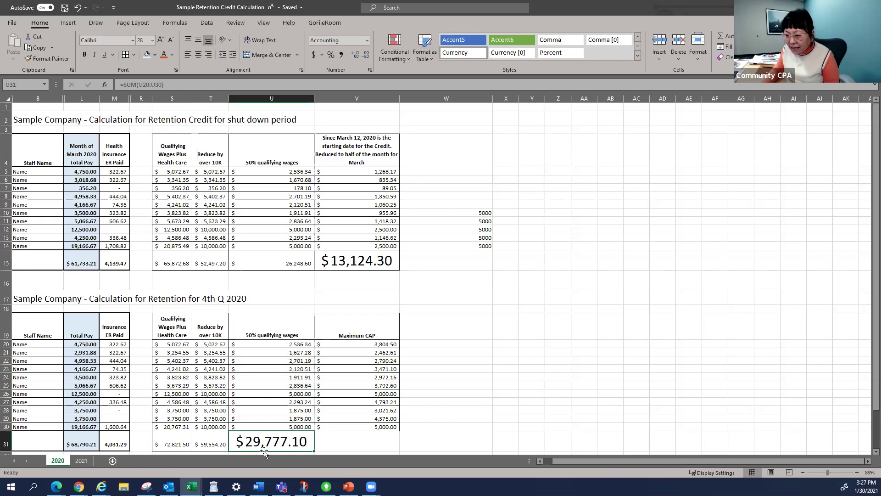